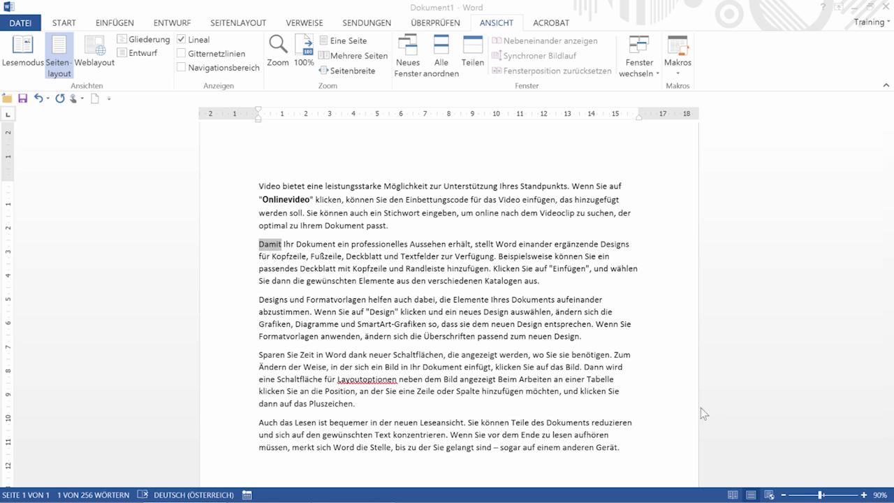
# - Show Dokument1 in read mode and bring up the ANSICHT Layout choices
pyautogui.moveTo(729, 500)
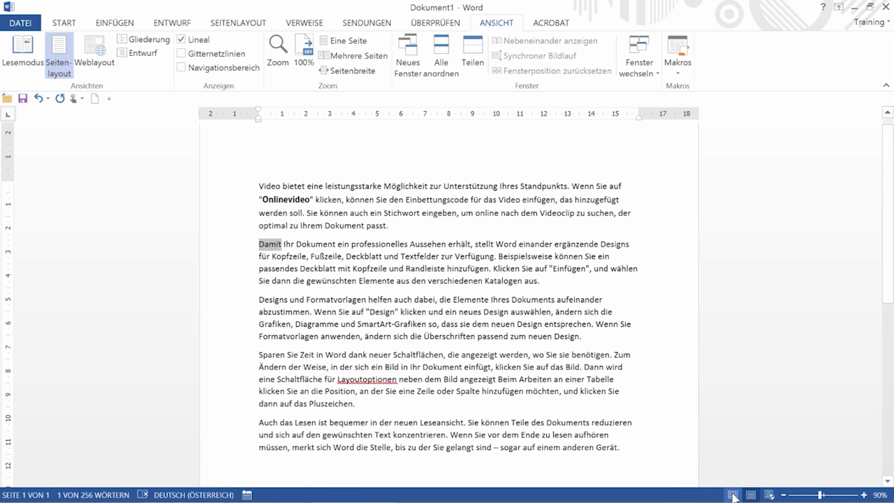
pyautogui.click(732, 495)
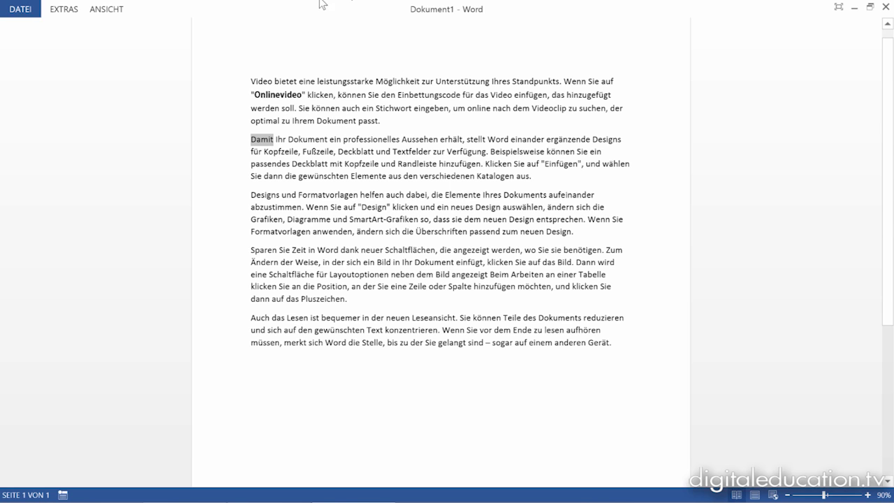
pyautogui.click(66, 15)
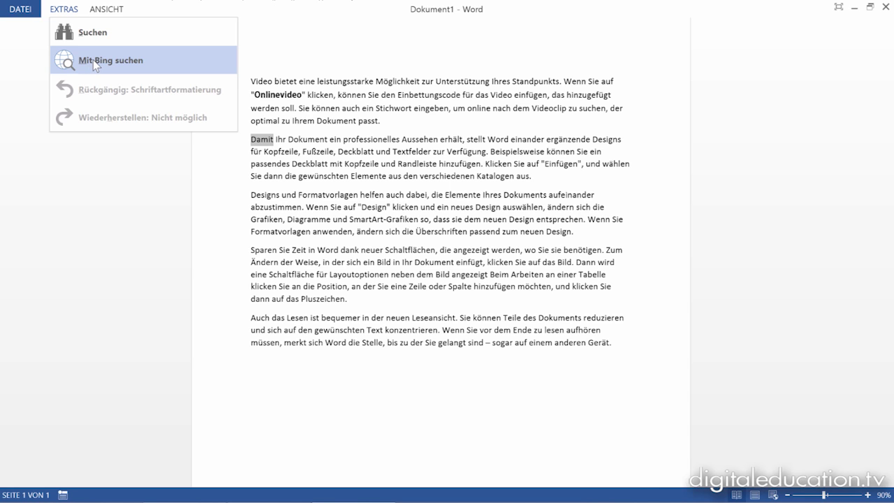
pyautogui.click(108, 9)
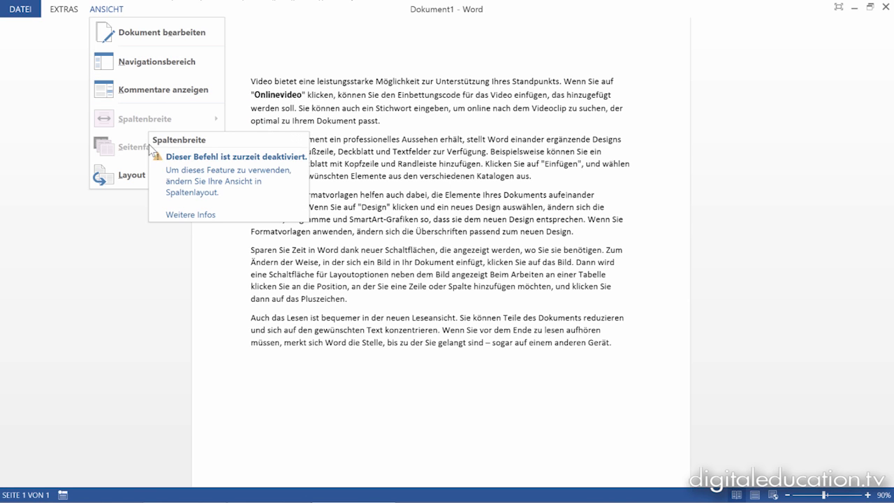
pyautogui.moveTo(141, 178)
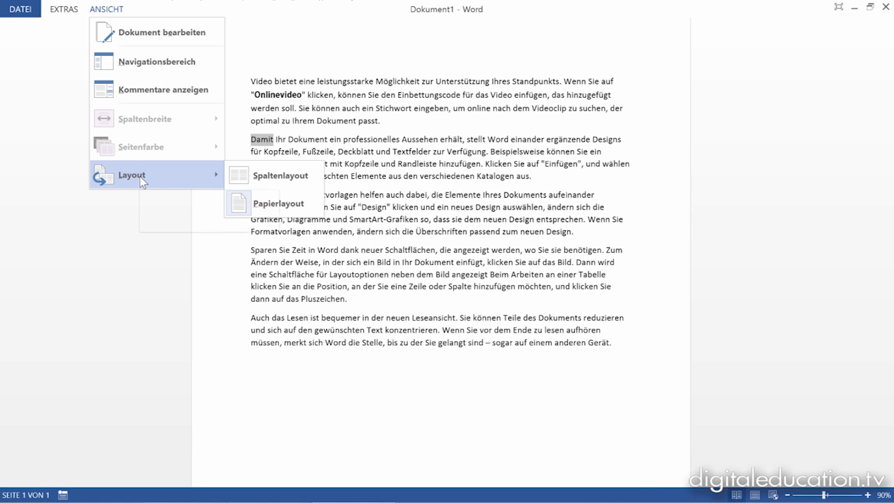
# - Try paper layout in read mode, then switch to column layout
pyautogui.click(274, 207)
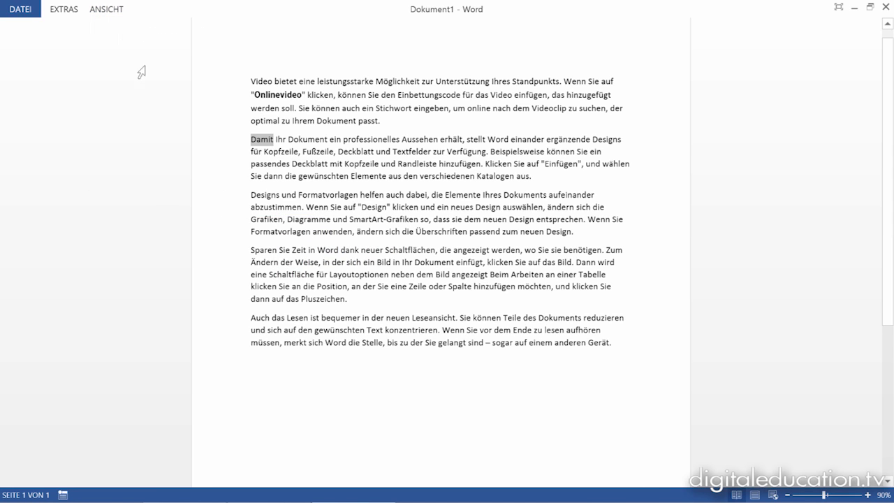
pyautogui.click(106, 9)
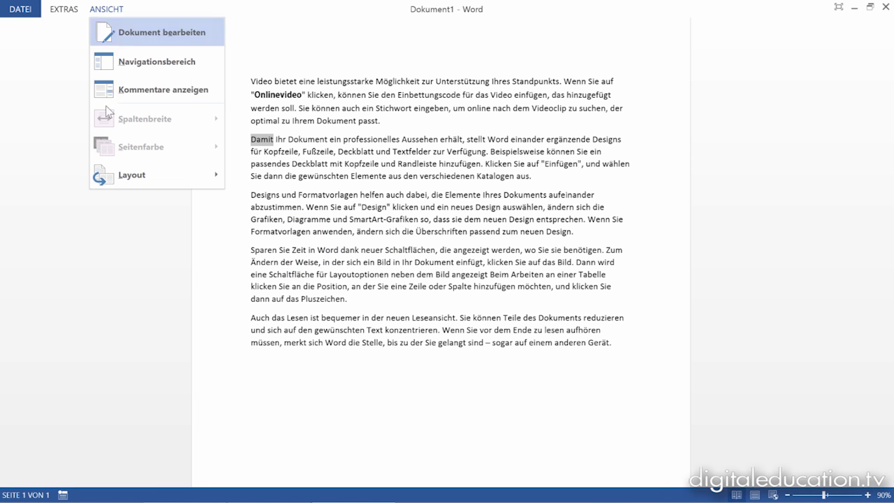
pyautogui.moveTo(147, 171)
pyautogui.click(266, 178)
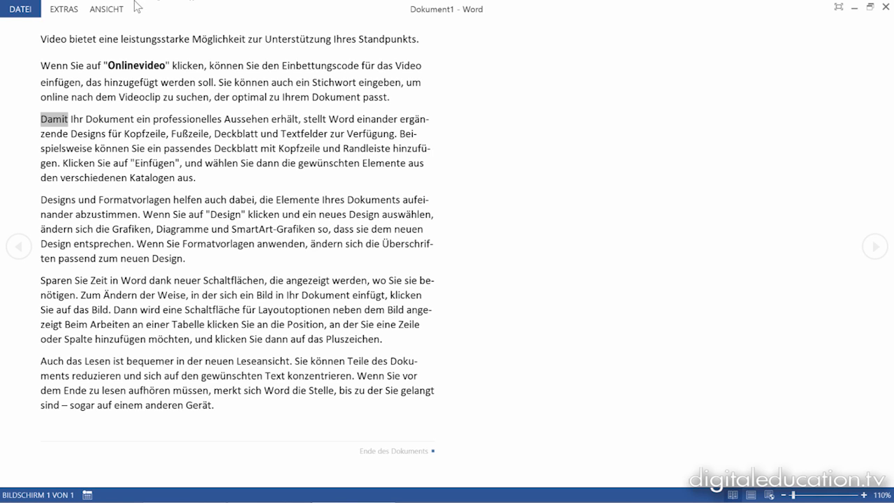
# - Switch the read-mode page back to paper layout
pyautogui.click(64, 14)
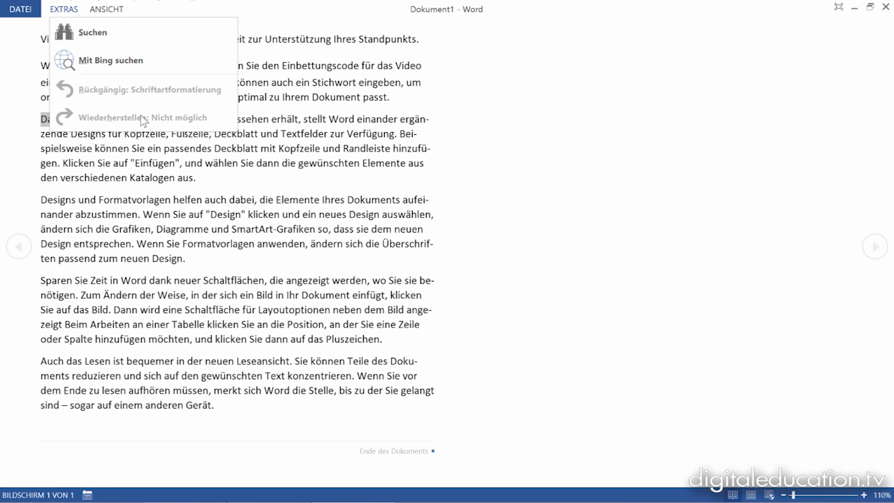
pyautogui.click(106, 9)
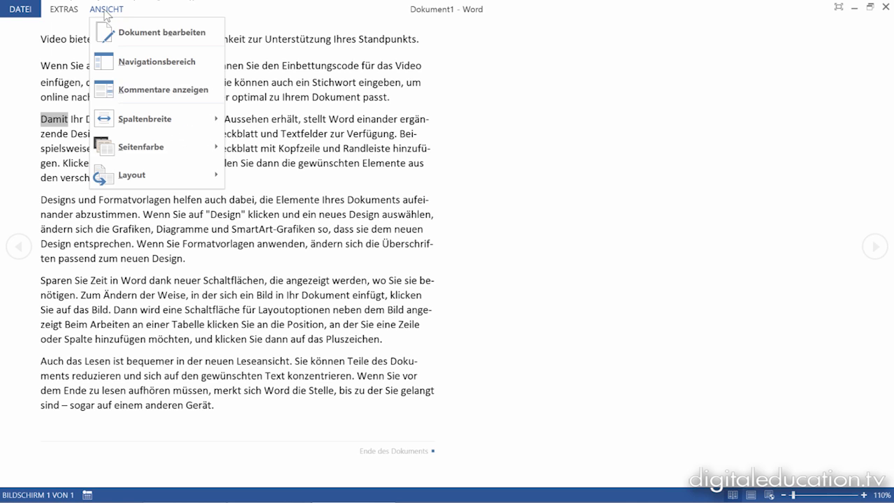
pyautogui.moveTo(150, 177)
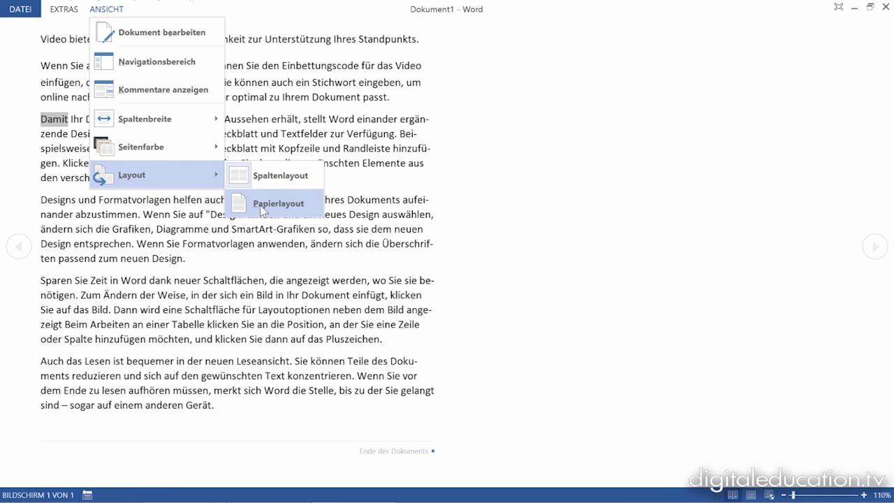
pyautogui.click(259, 203)
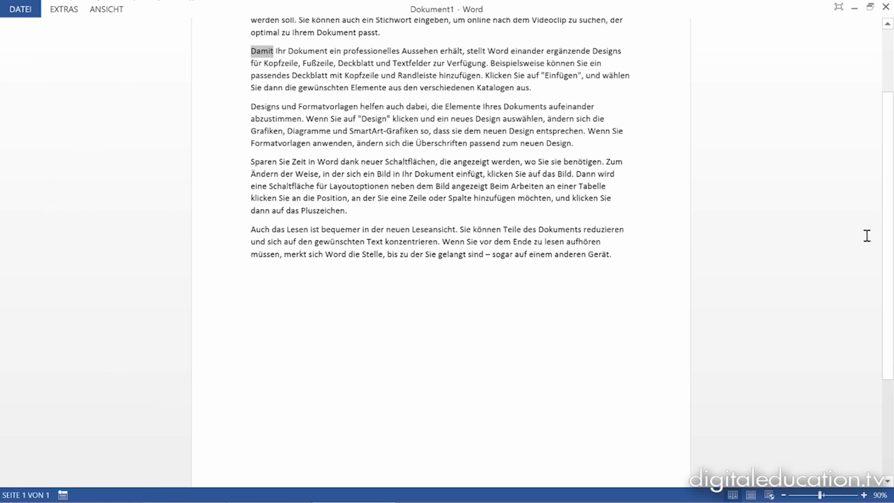
# - Cancel closing Dokument1 and switch it back to print layout
pyautogui.click(885, 7)
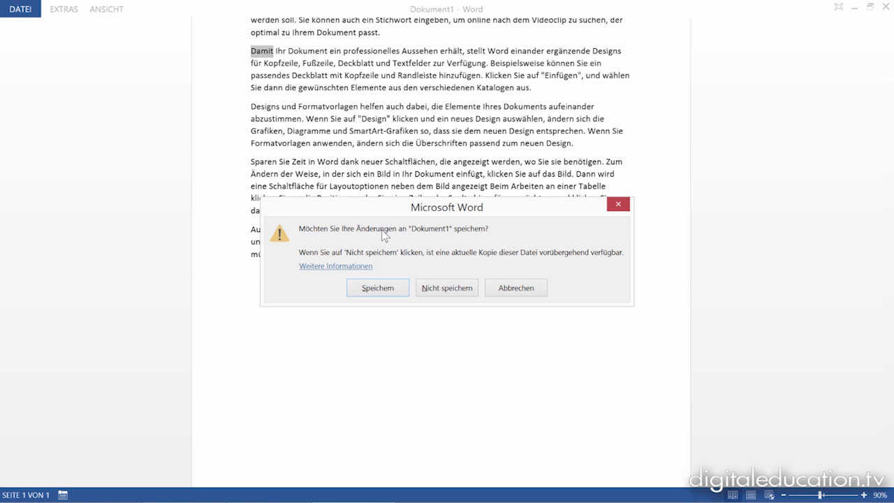
pyautogui.click(524, 288)
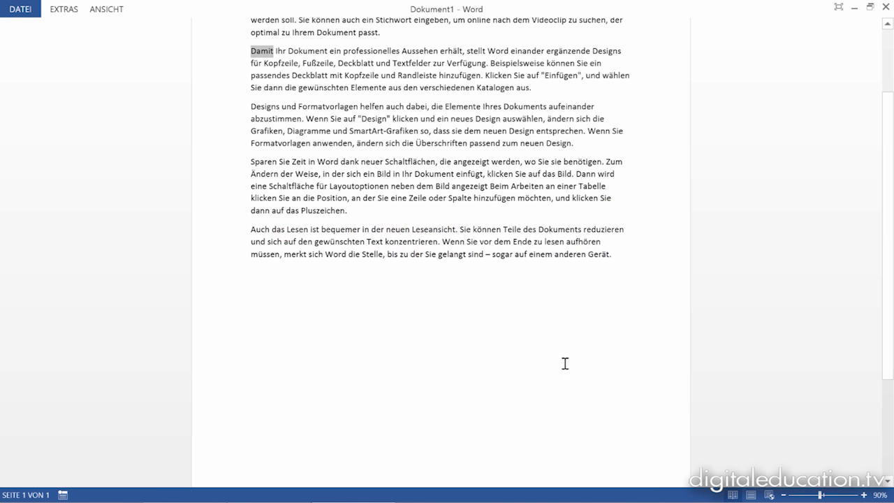
pyautogui.click(750, 494)
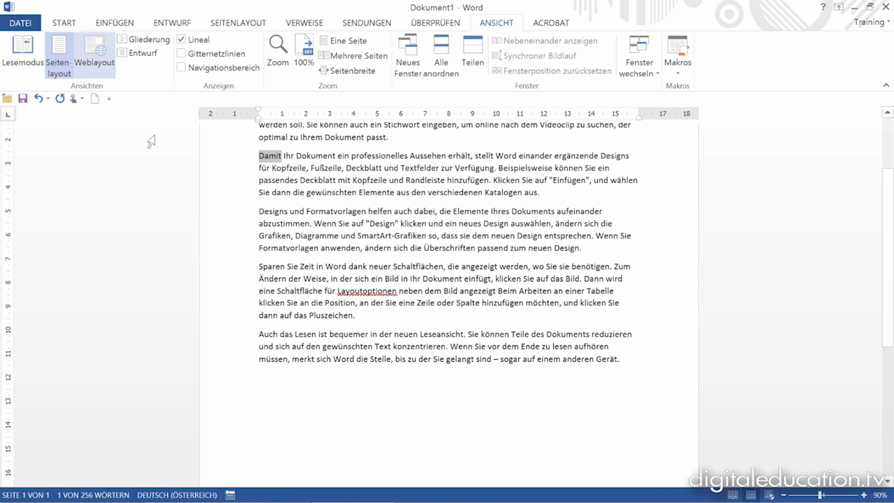
pyautogui.click(768, 495)
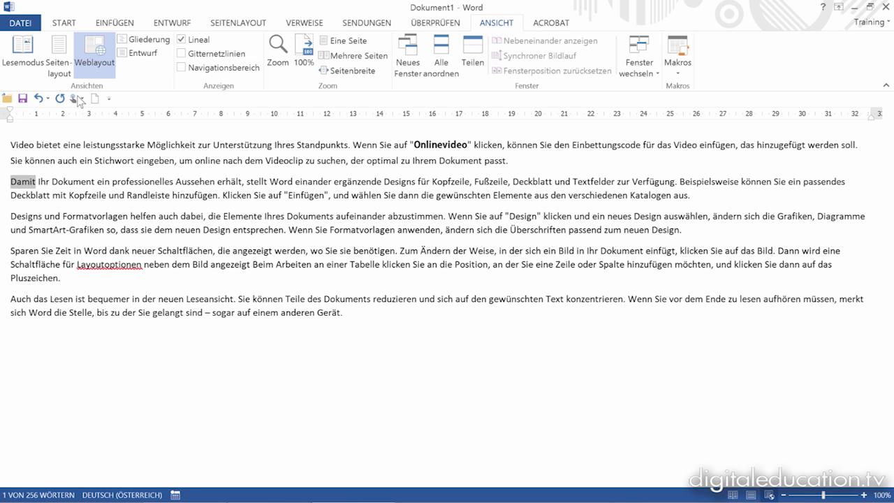
pyautogui.click(59, 54)
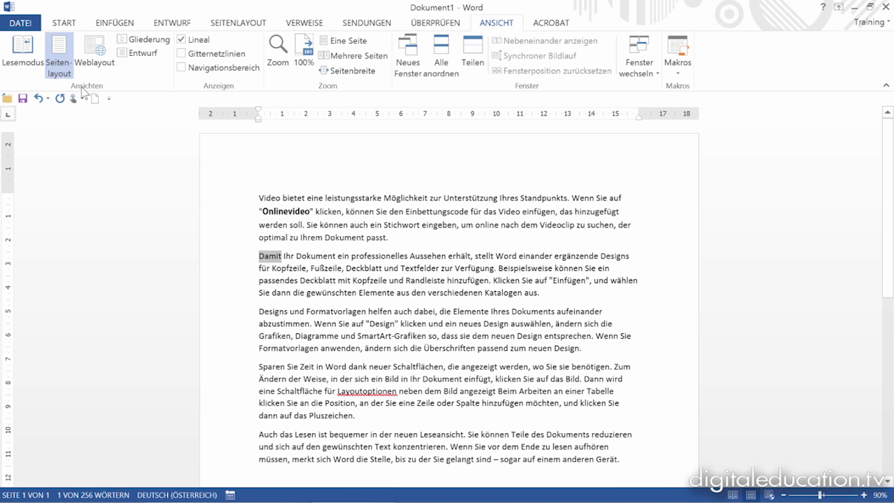
# - Switch Dokument1 to draft view, then to outline view
pyautogui.click(143, 54)
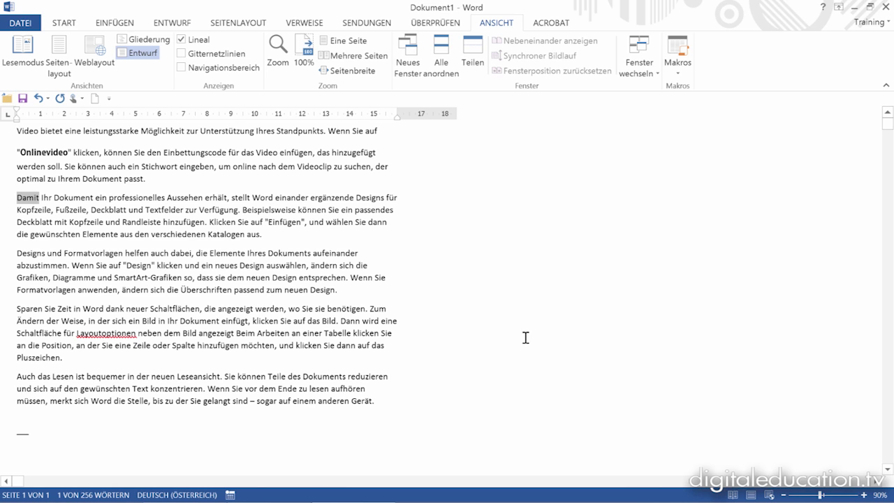
pyautogui.click(151, 44)
pyautogui.click(150, 43)
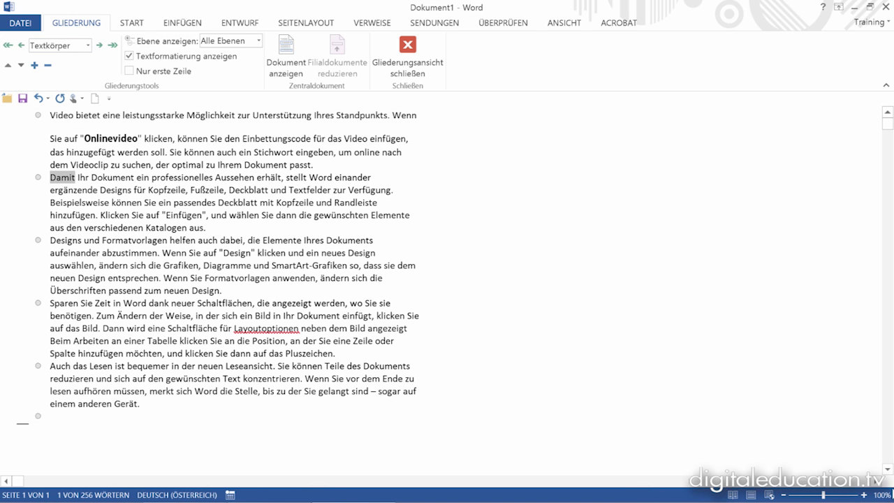
# - Return Dokument1 from outline view to print layout
pyautogui.click(750, 495)
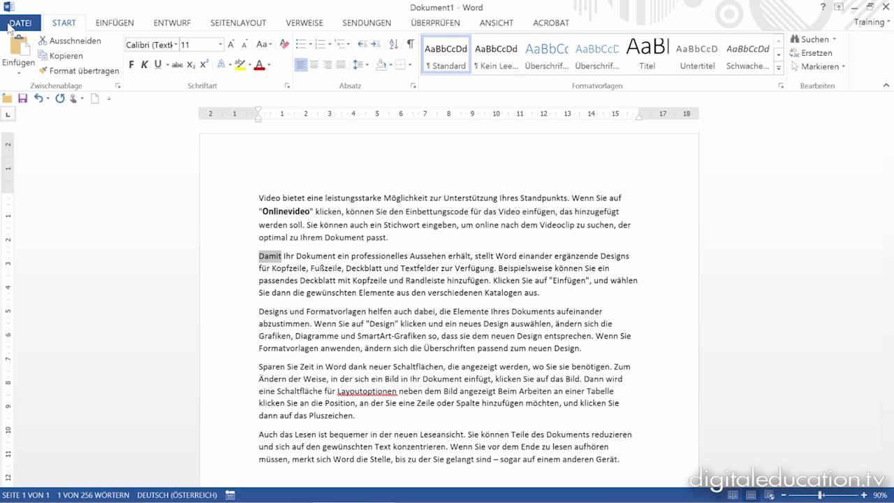
# - Open the print backstage to preview Dokument1 as one A4 page
pyautogui.click(18, 23)
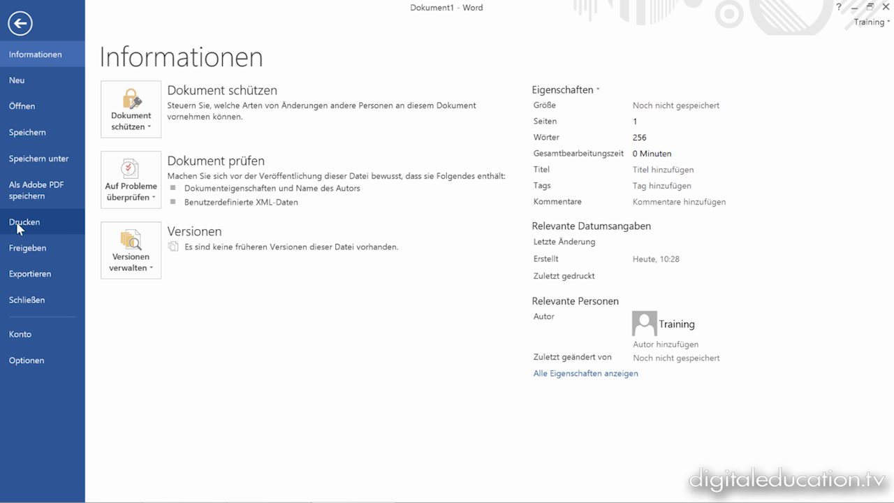
pyautogui.click(26, 225)
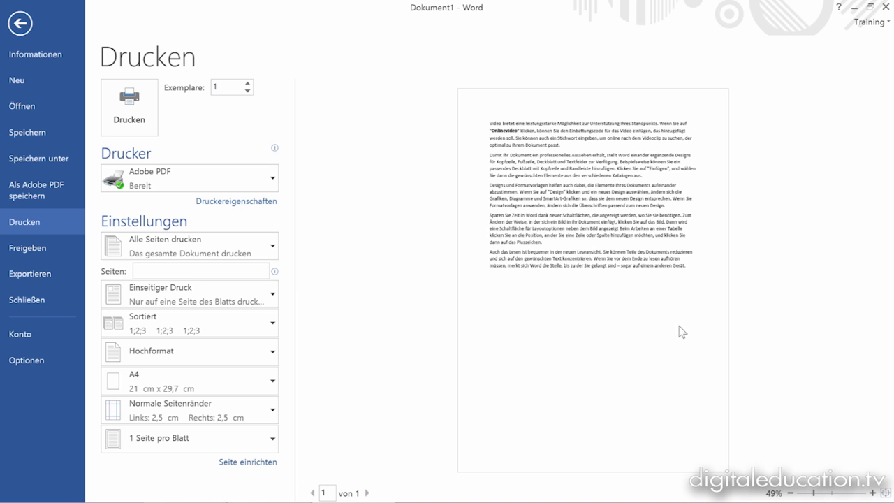
# - Zoom the print preview to 60%, then 40%, and finally 112%
pyautogui.click(873, 493)
pyautogui.click(872, 493)
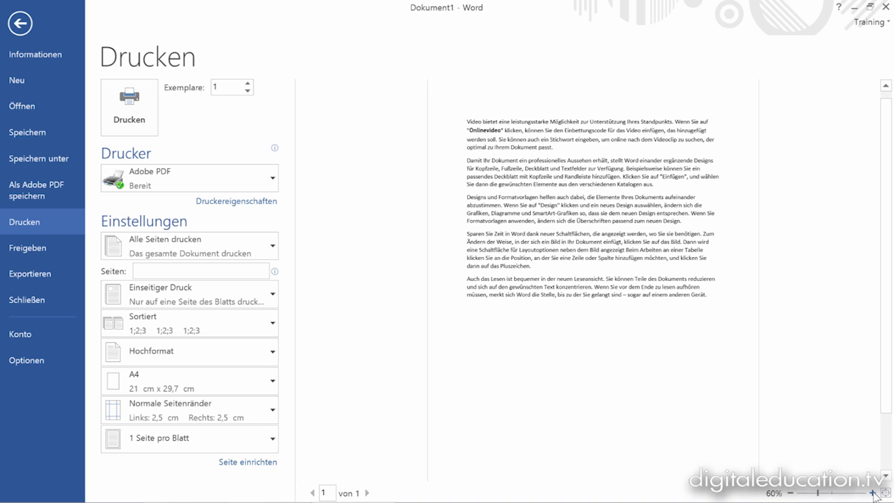
pyautogui.click(790, 494)
pyautogui.click(791, 494)
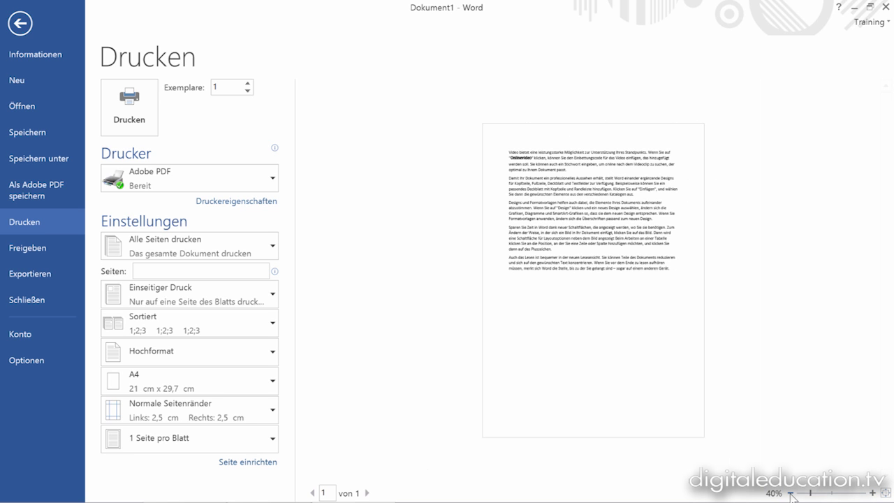
pyautogui.click(832, 493)
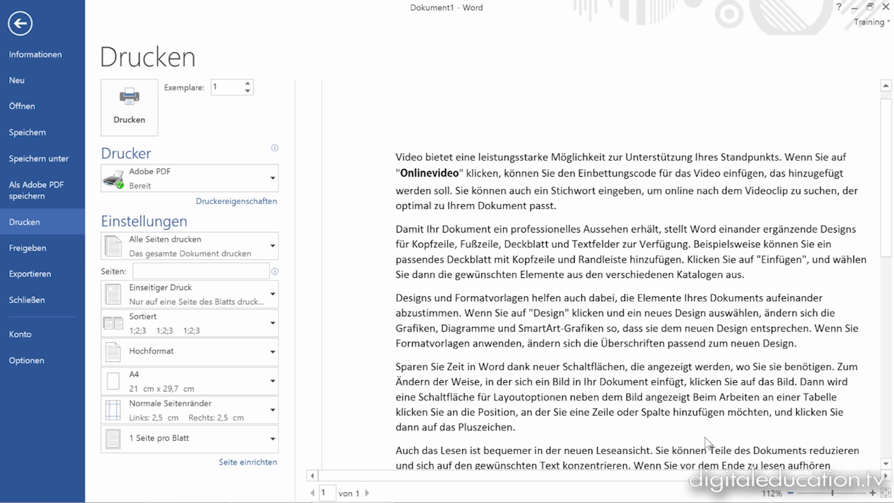